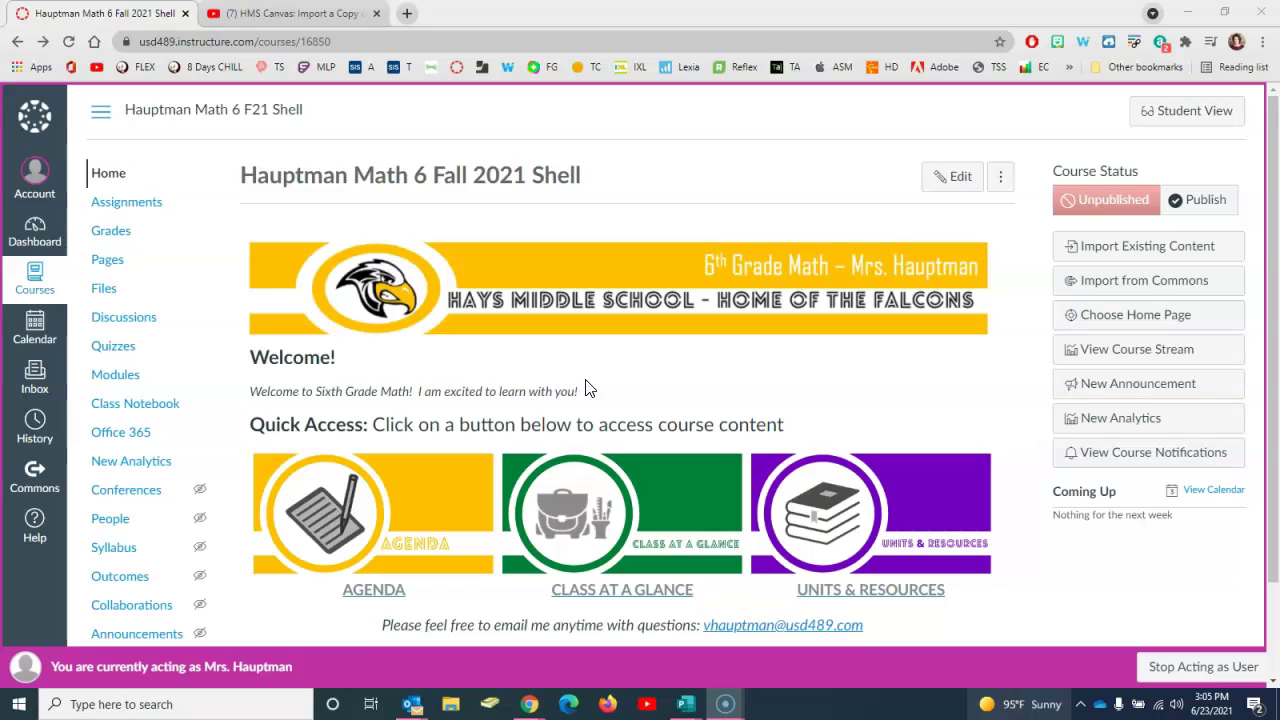
Step: Check where the Agenda, Class at a Glance and Units & Resources tiles currently link
click(367, 481)
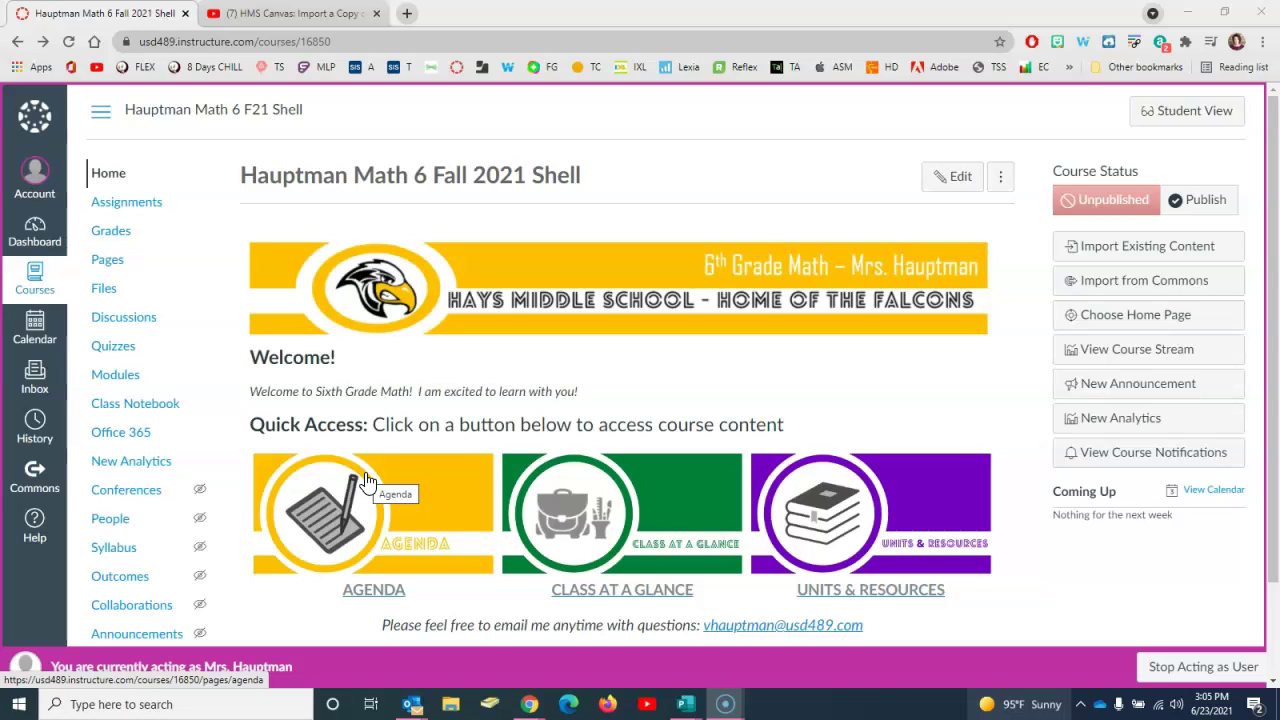
click(349, 484)
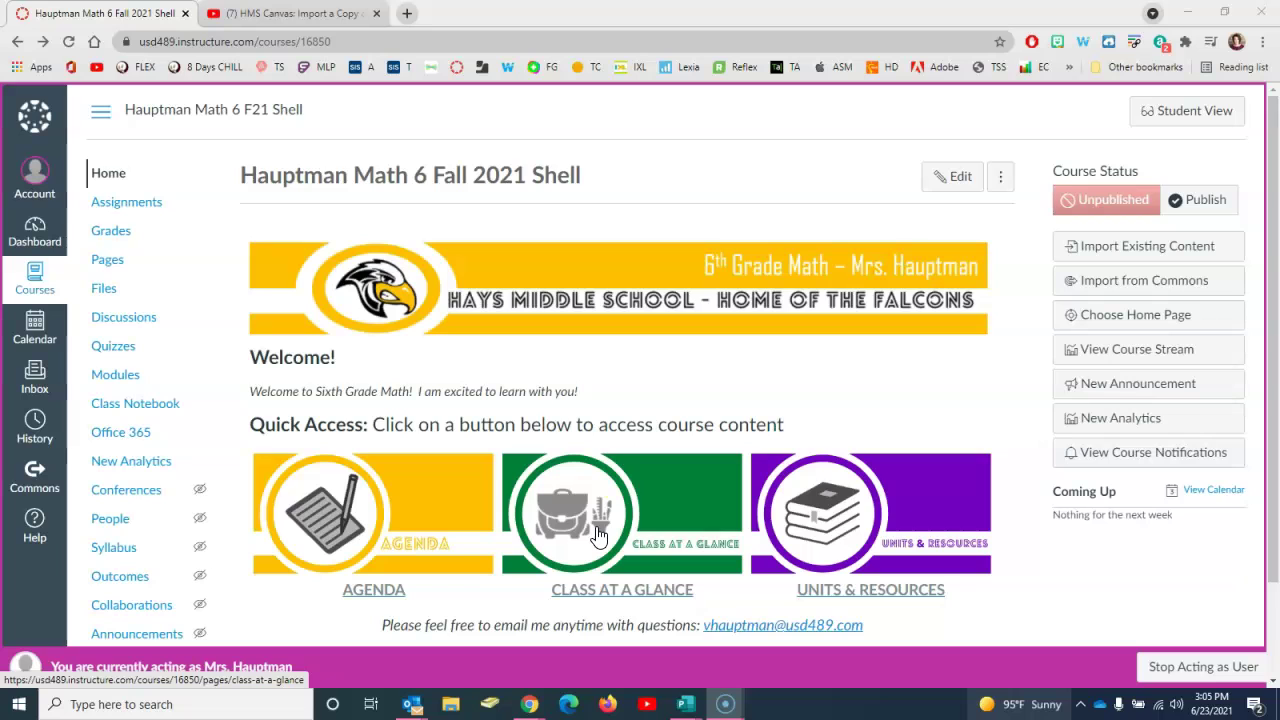
click(667, 521)
click(604, 516)
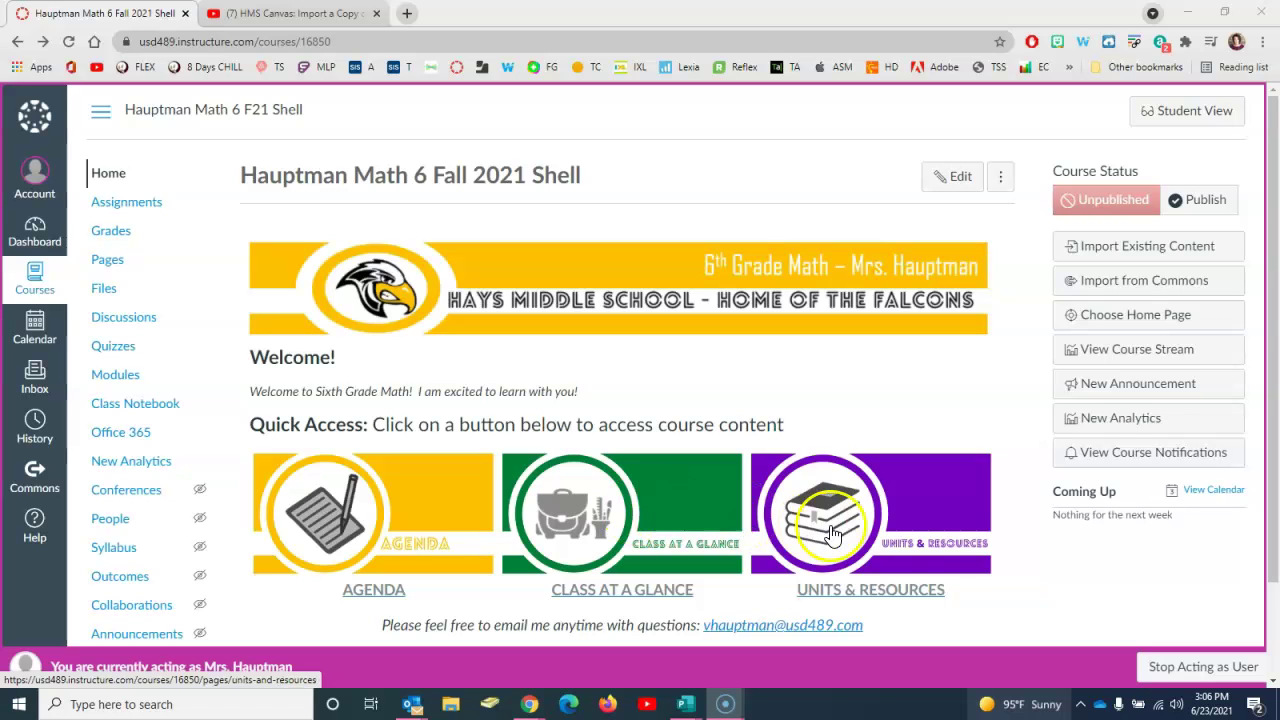
click(938, 533)
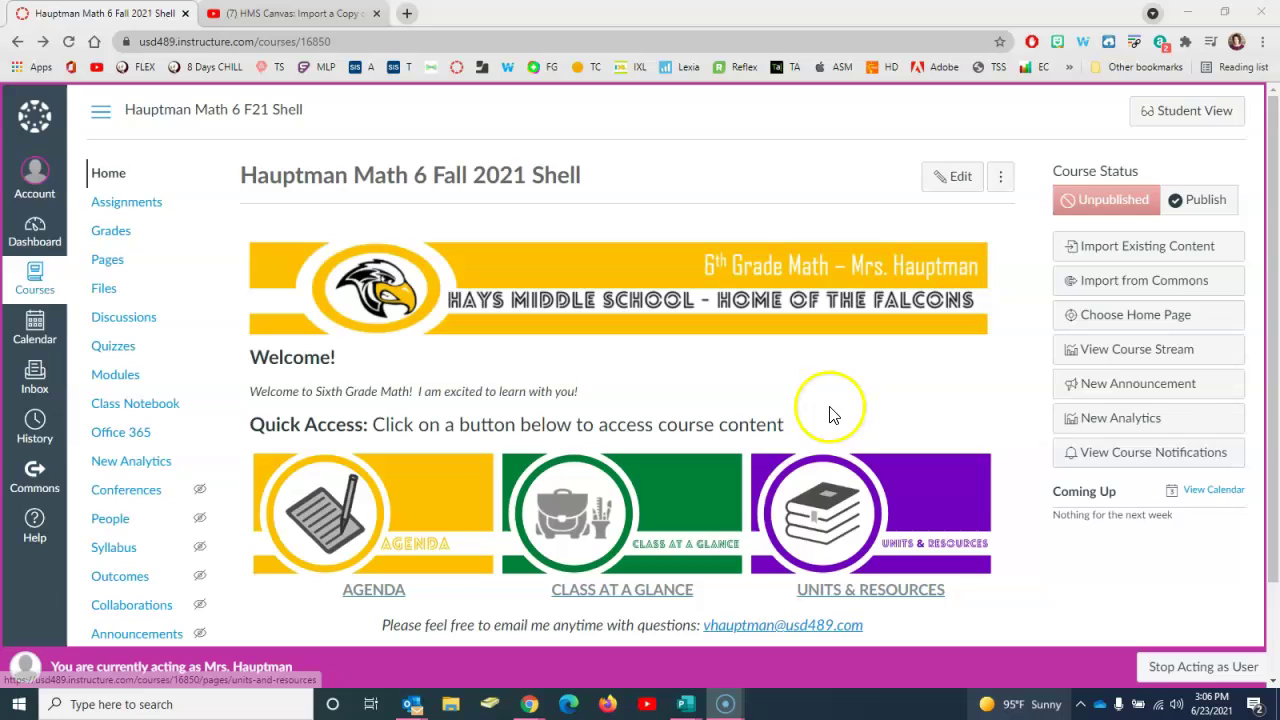
Step: Edit the homepage, enlarge the editor, and remove the Agenda image's old link
click(955, 185)
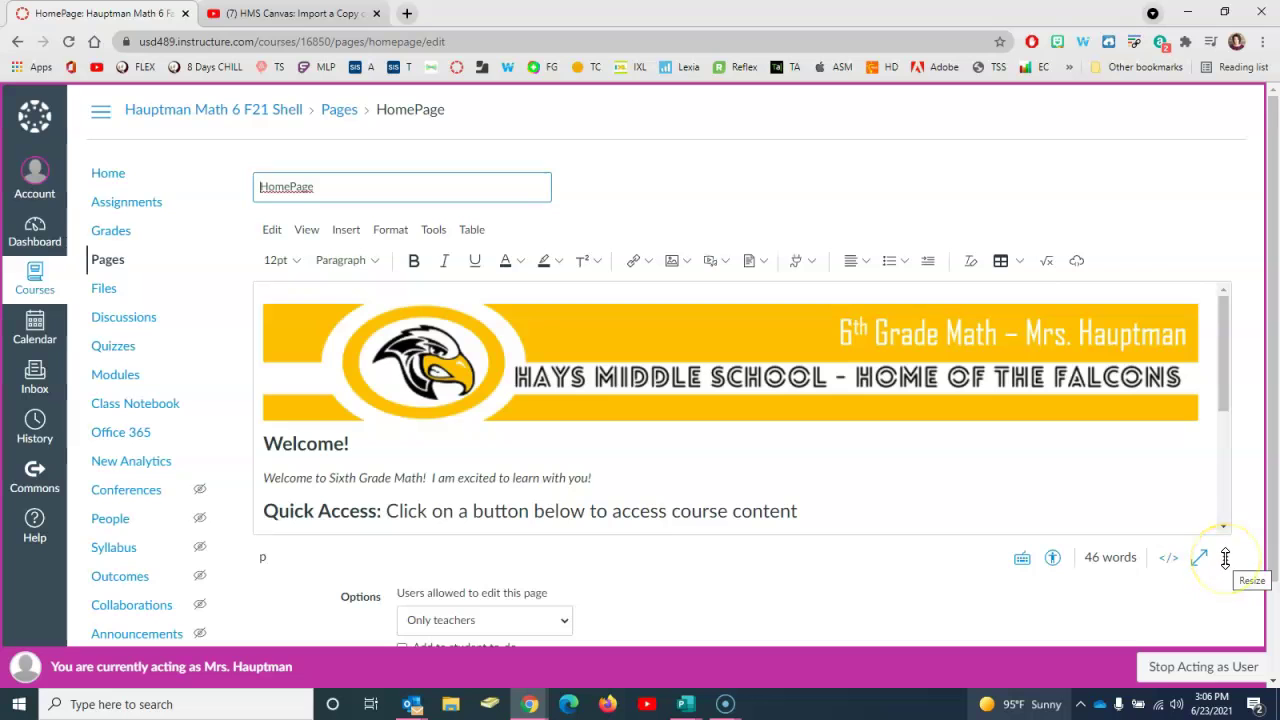
drag(1226, 557, 1236, 655)
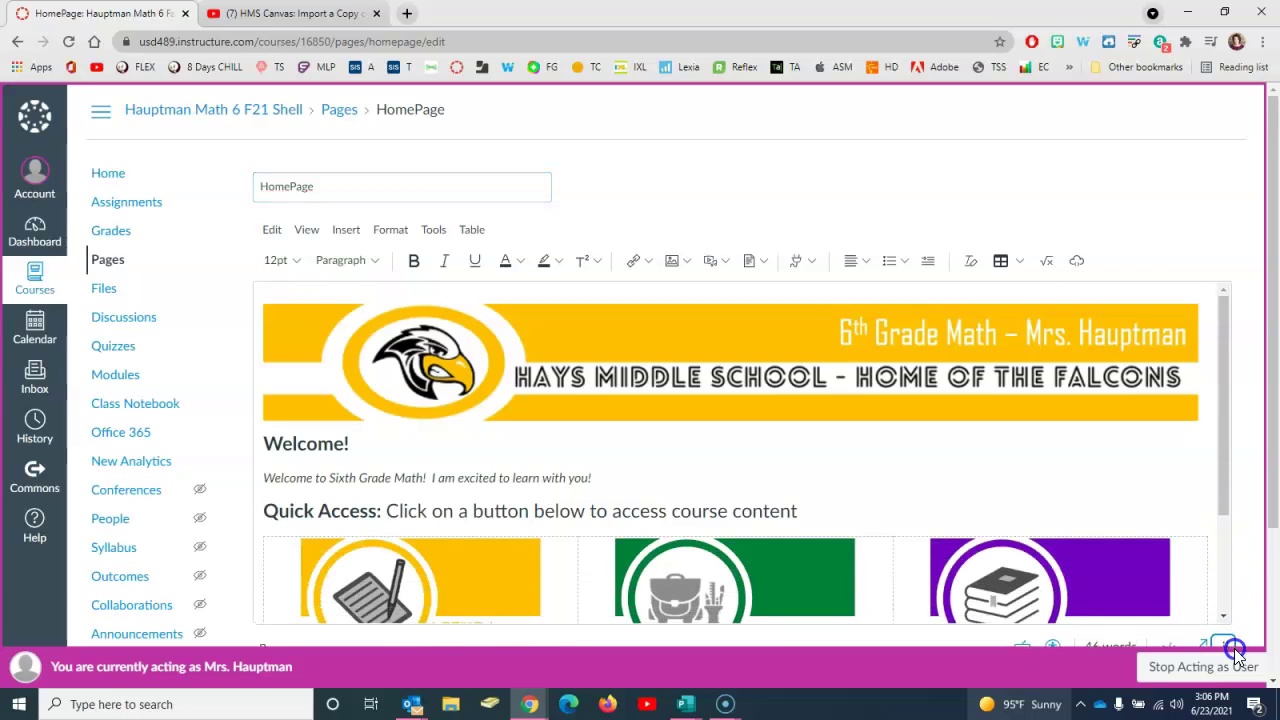
scroll(892, 453, down, 3)
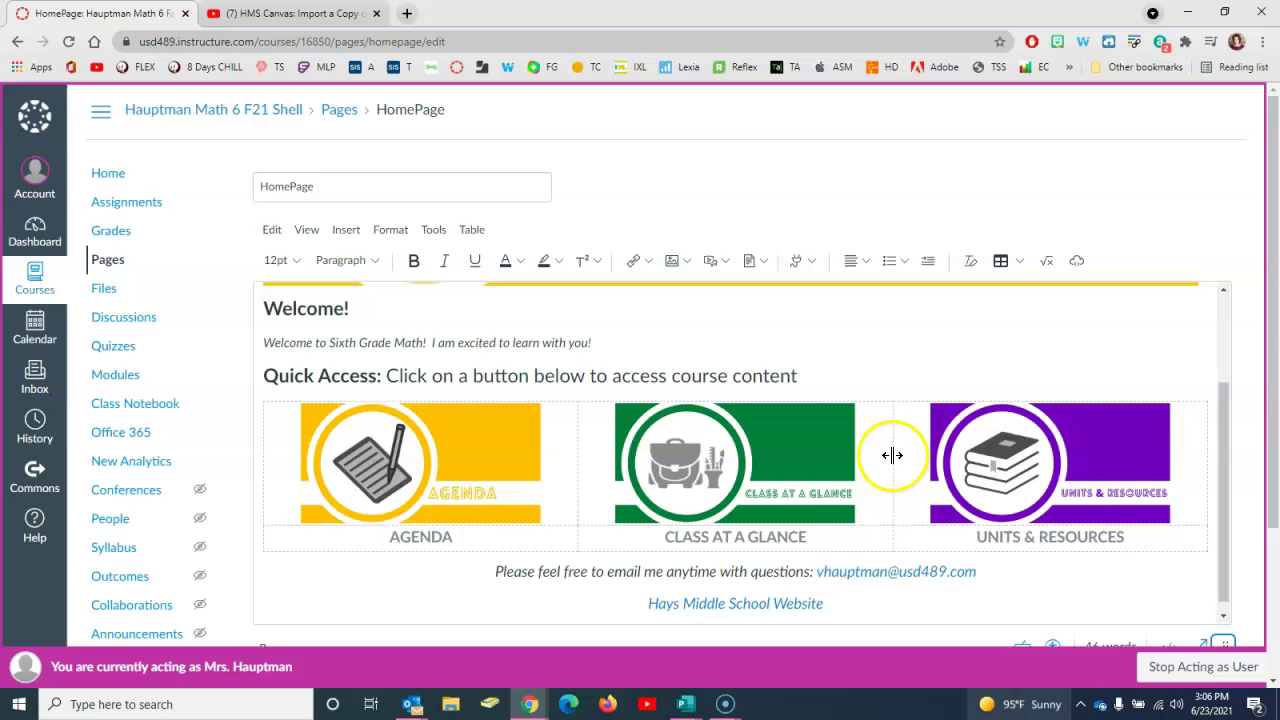
scroll(892, 455, down, 1)
click(432, 451)
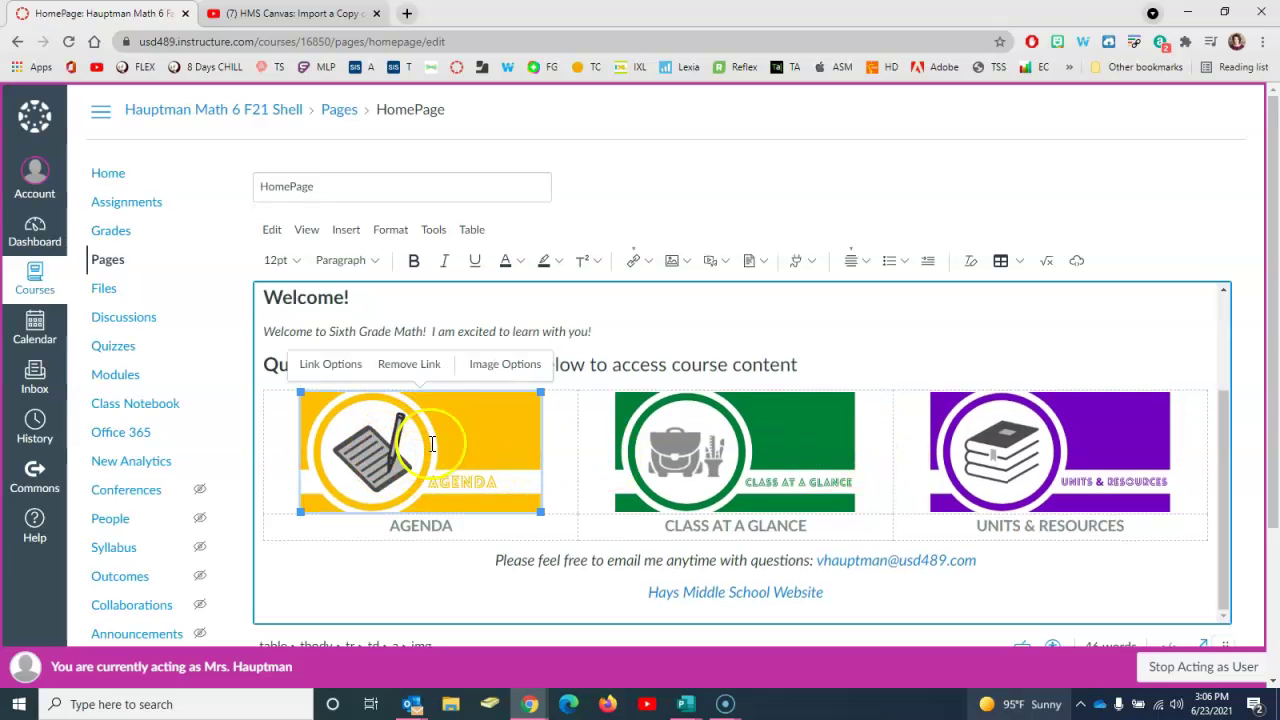
click(416, 368)
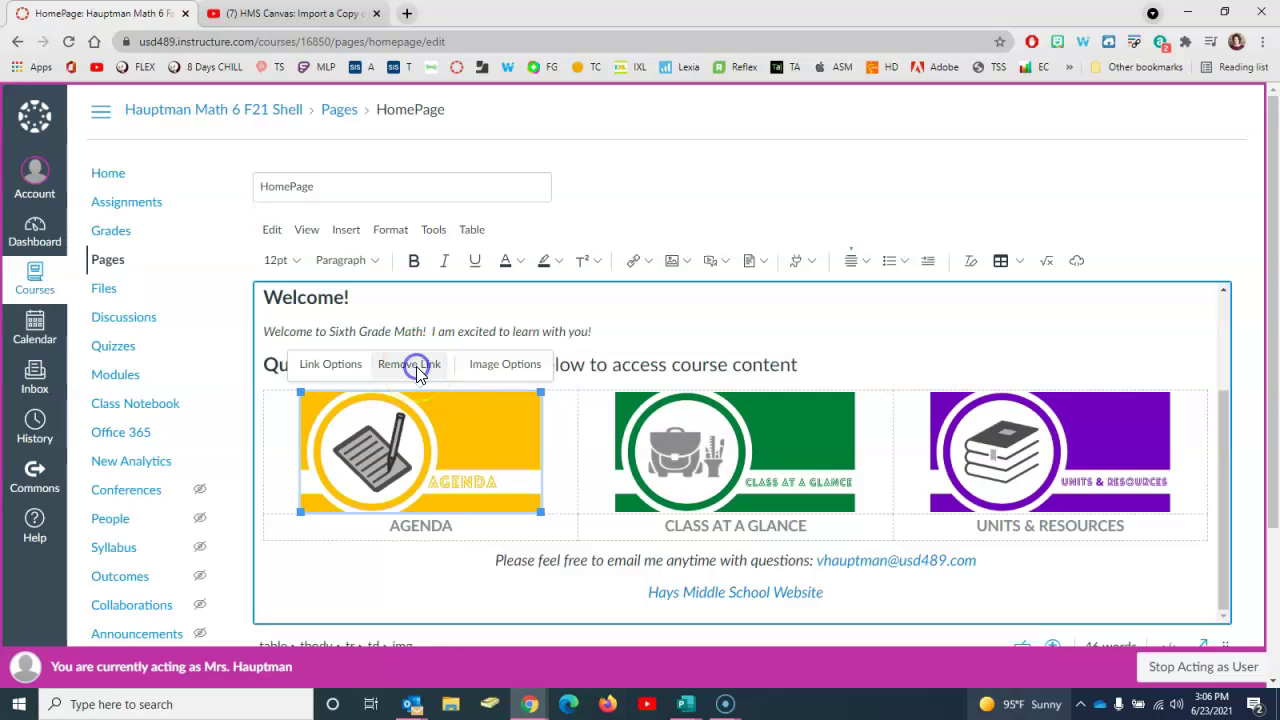
click(648, 264)
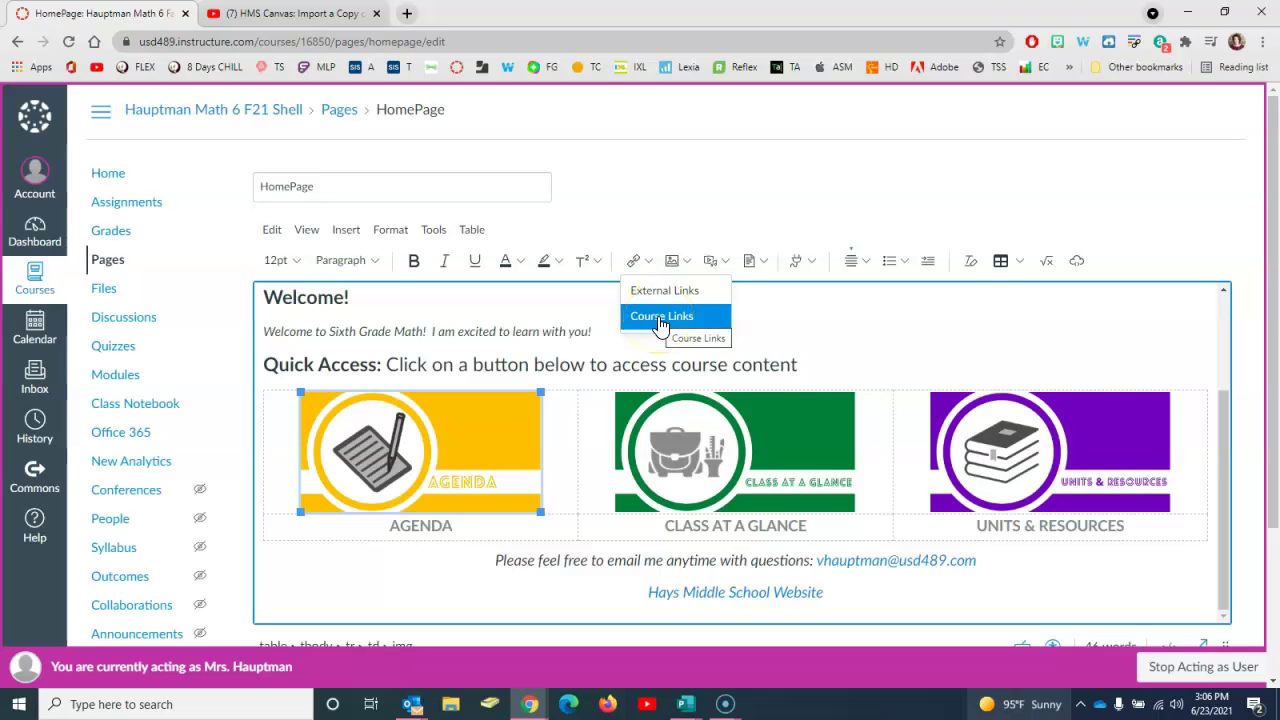
Step: List the course pages and scroll down to Week 1: August 18-20
click(660, 317)
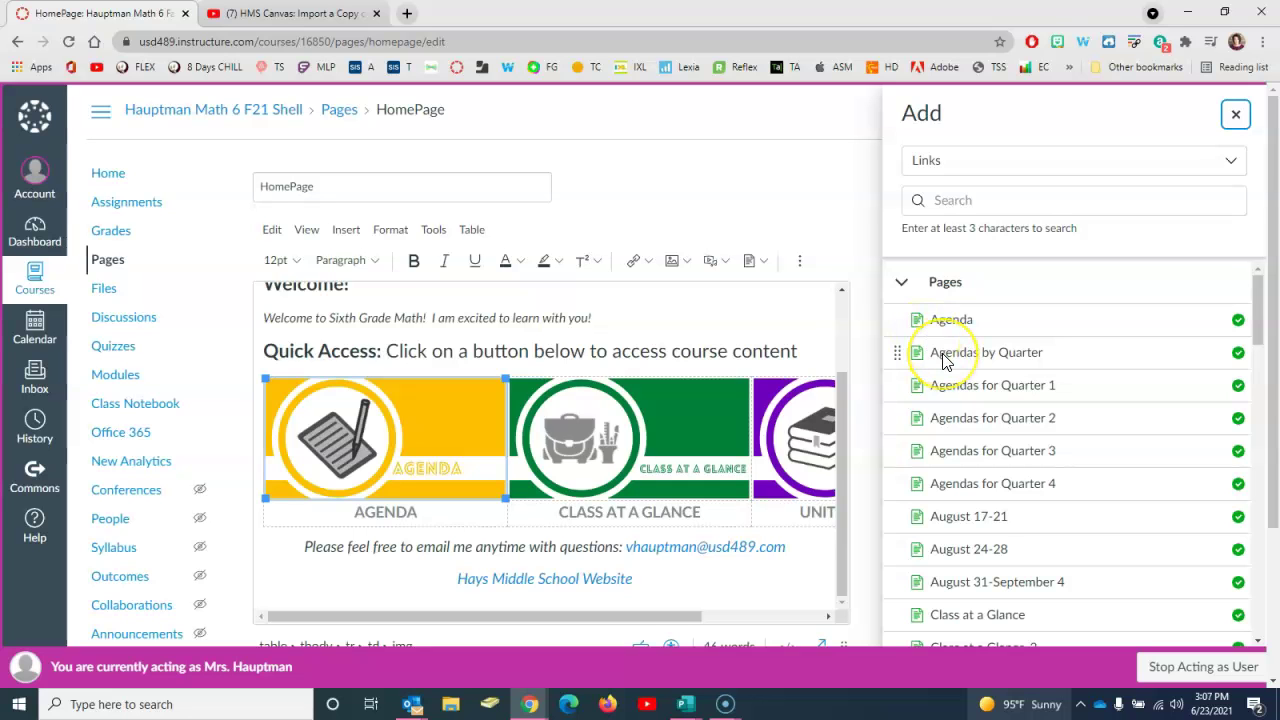
click(954, 362)
scroll(954, 362, down, 2)
scroll(954, 362, down, 1)
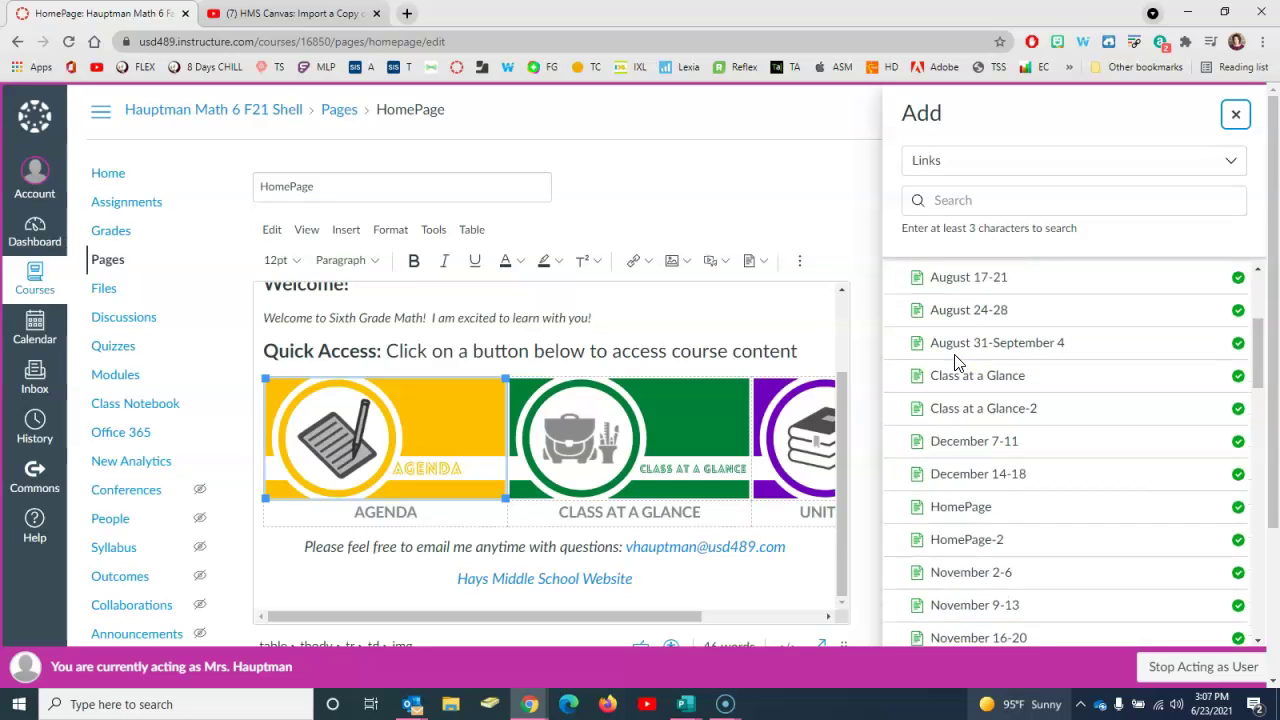
scroll(955, 363, down, 2)
scroll(957, 364, down, 2)
scroll(957, 364, down, 2)
scroll(957, 364, down, 1)
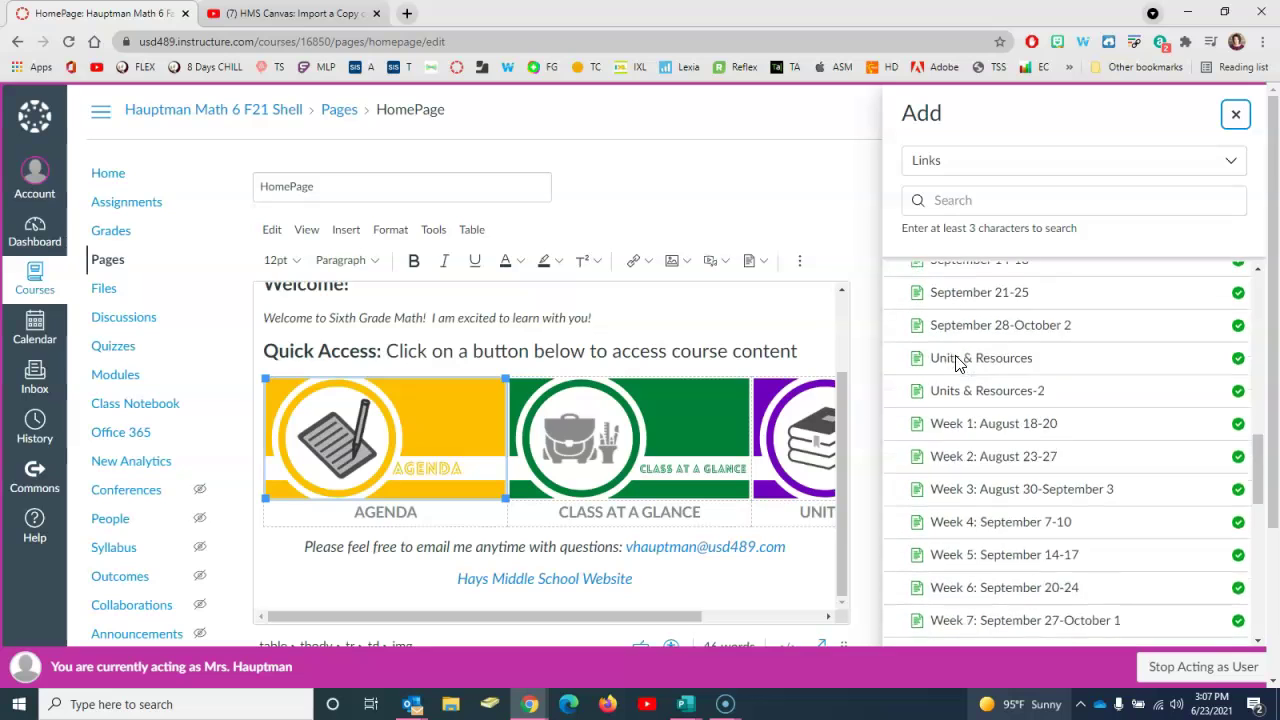
scroll(957, 364, down, 1)
Step: Link the Agenda image to the Week 1: August 18-20 page
click(935, 348)
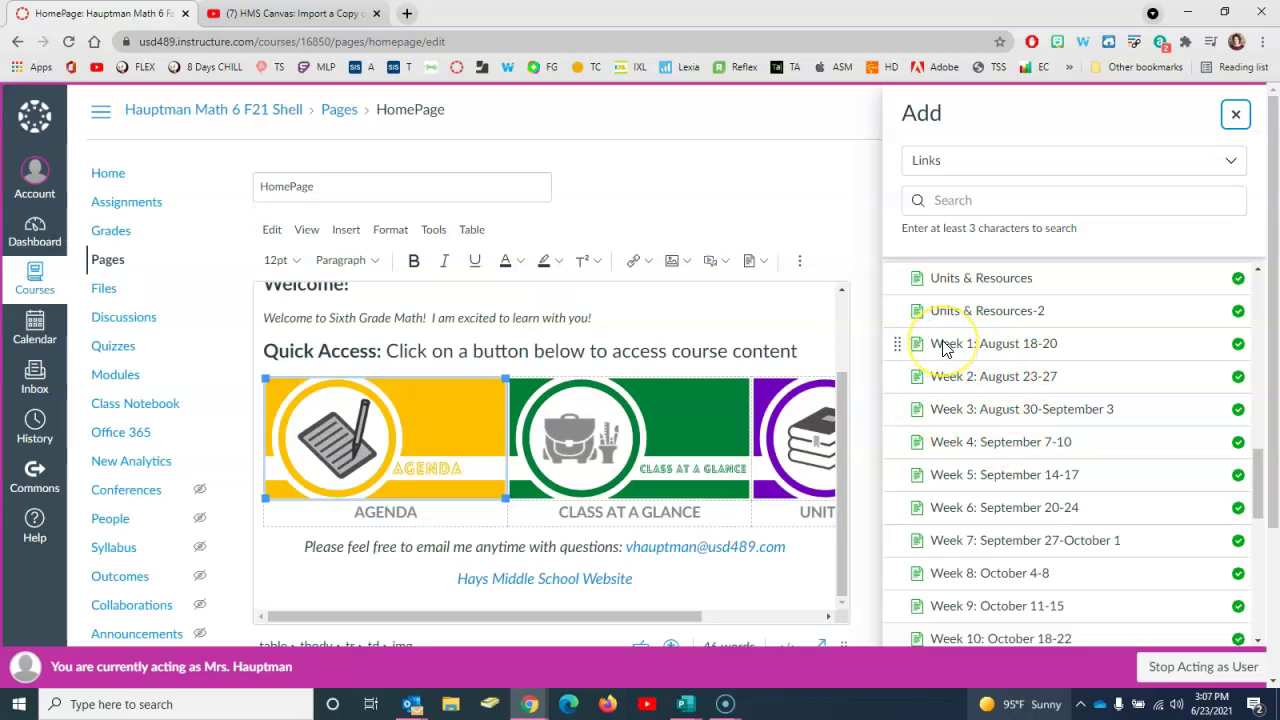
mouse_move(993, 343)
click(975, 349)
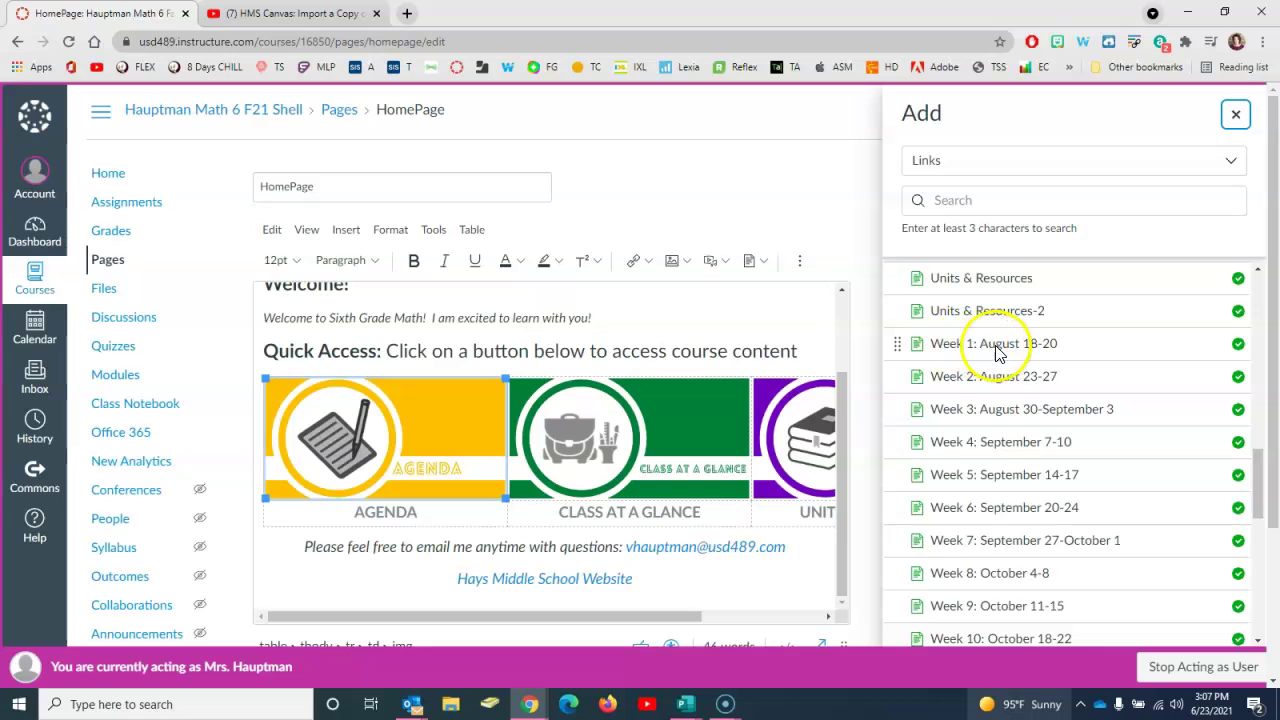
click(941, 347)
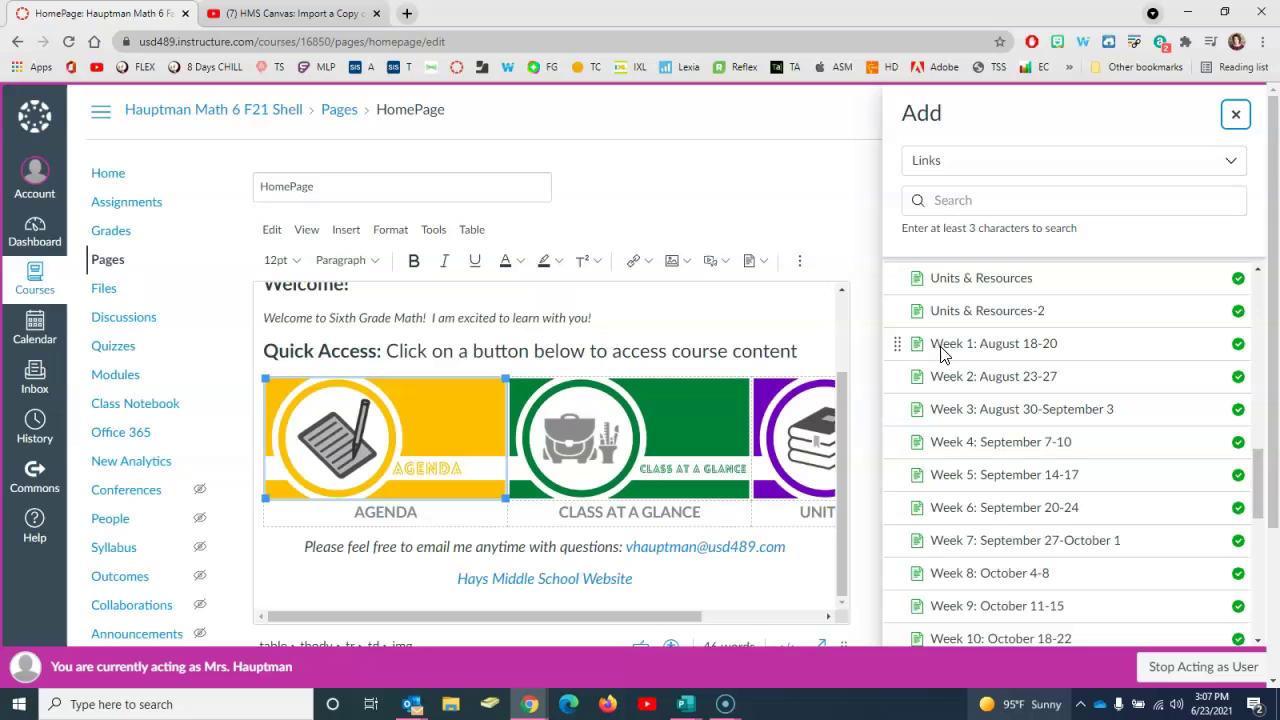
drag(941, 352, 544, 430)
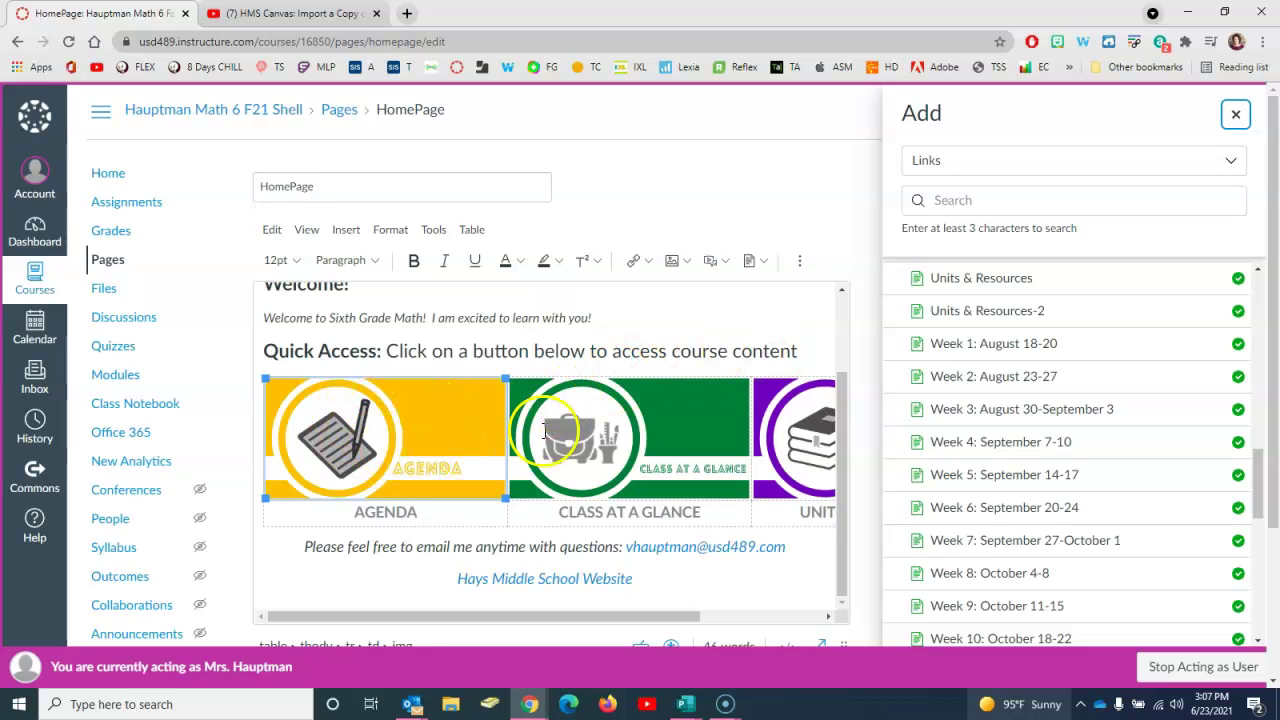
click(941, 345)
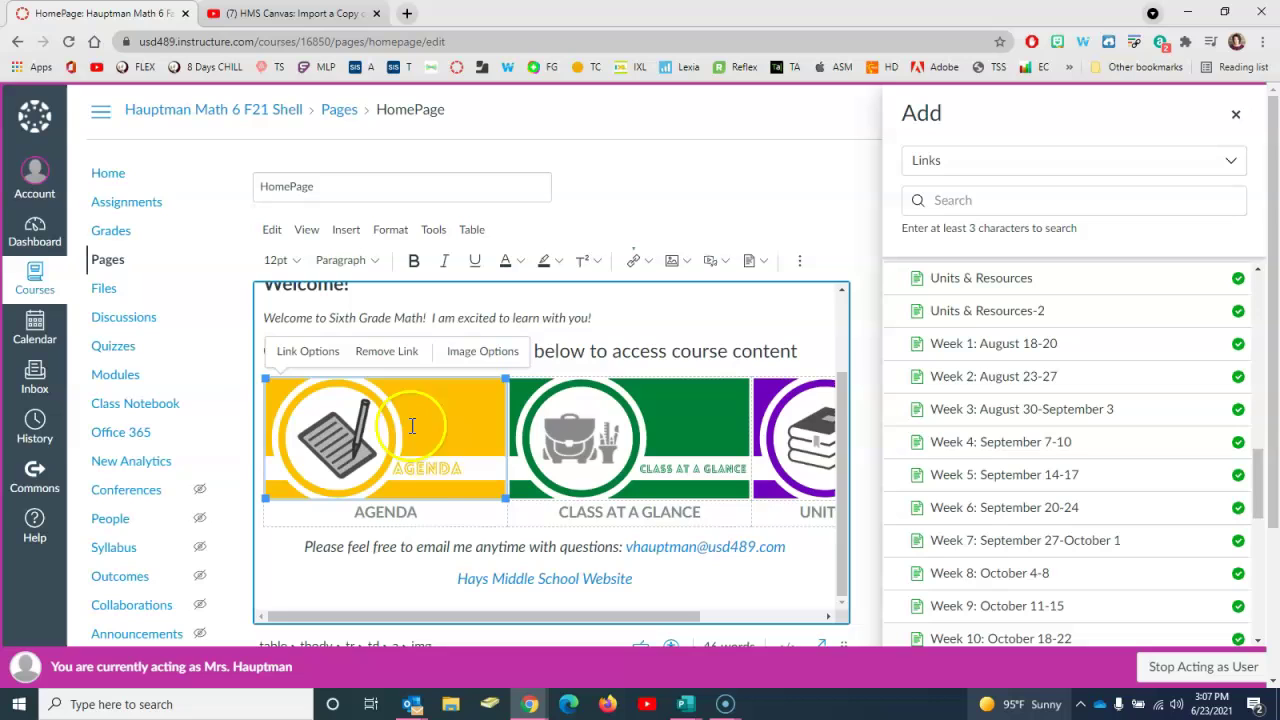
Step: Replace the AGENDA caption's old link with a link to Week 1: August 18-20
drag(425, 514, 360, 514)
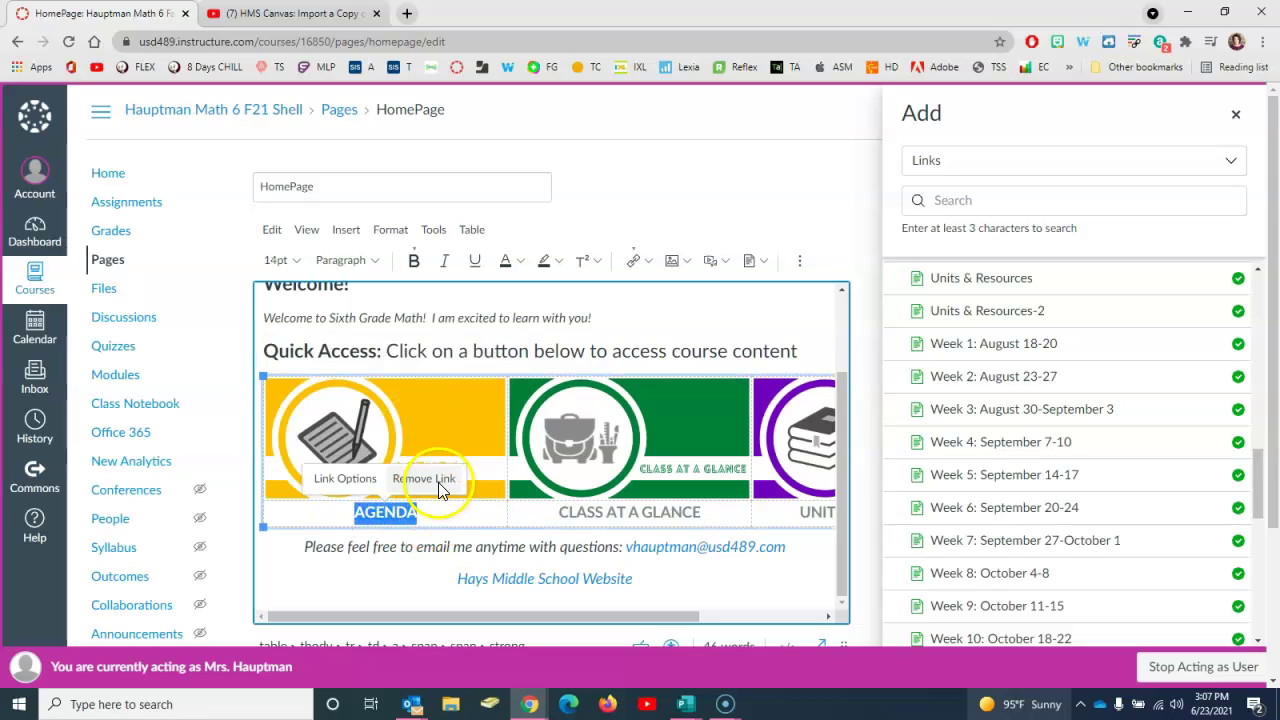
click(438, 482)
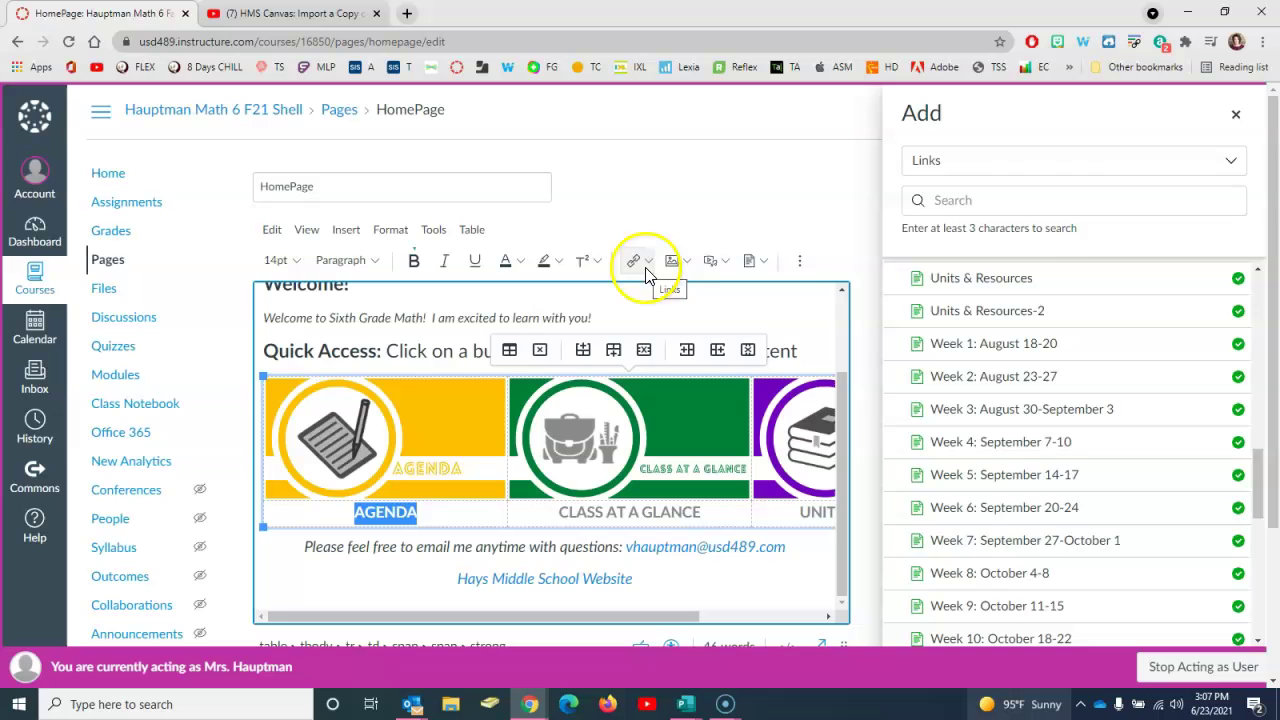
mouse_move(993, 343)
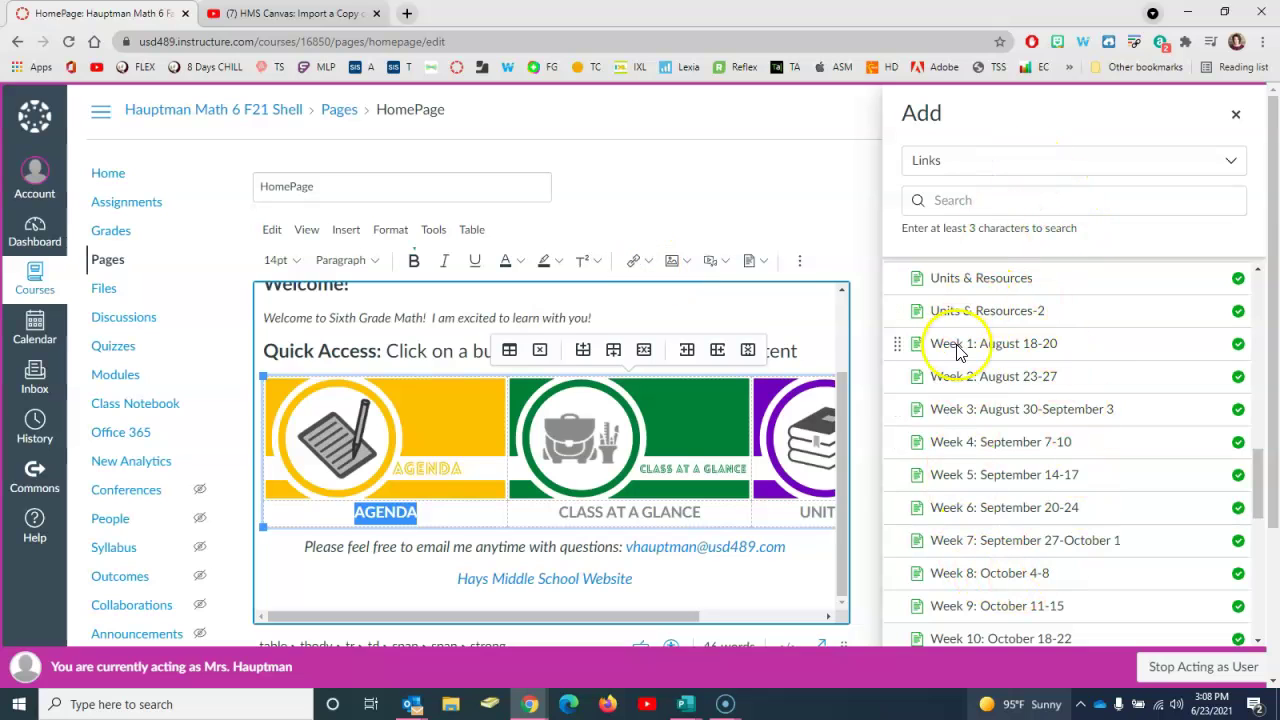
click(957, 345)
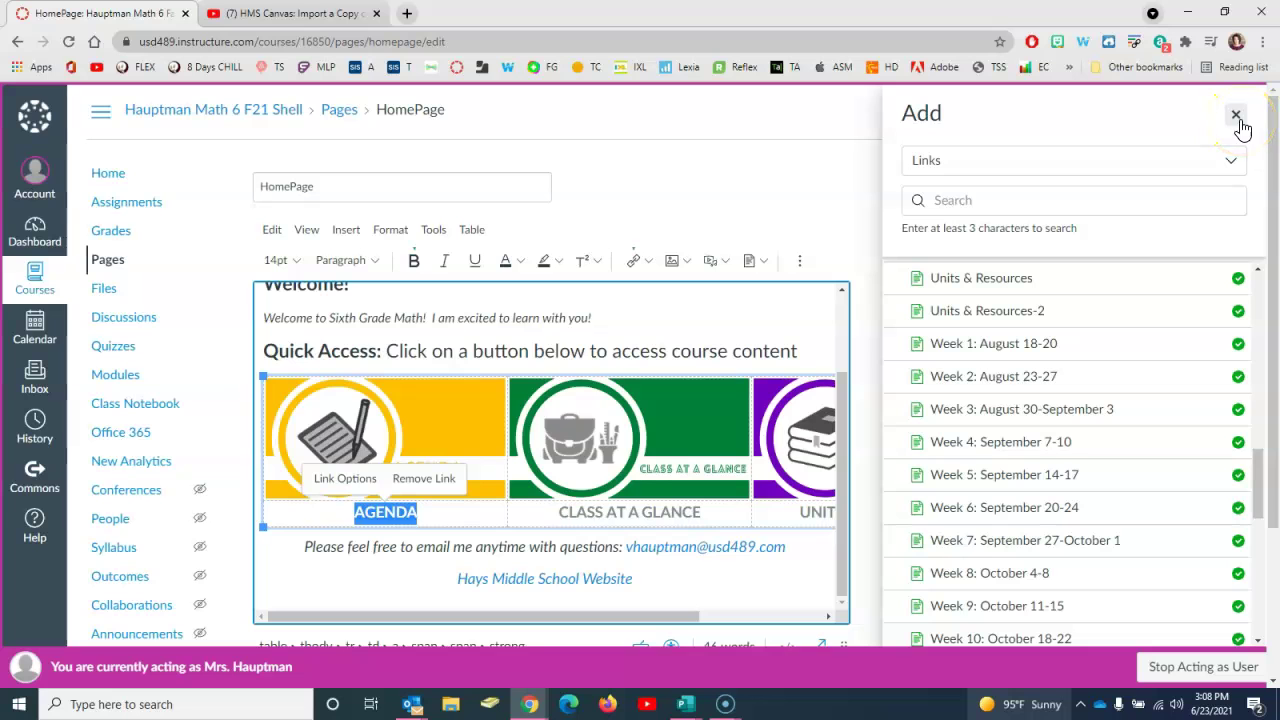
Step: Close the course links list and save the edited homepage
click(1237, 117)
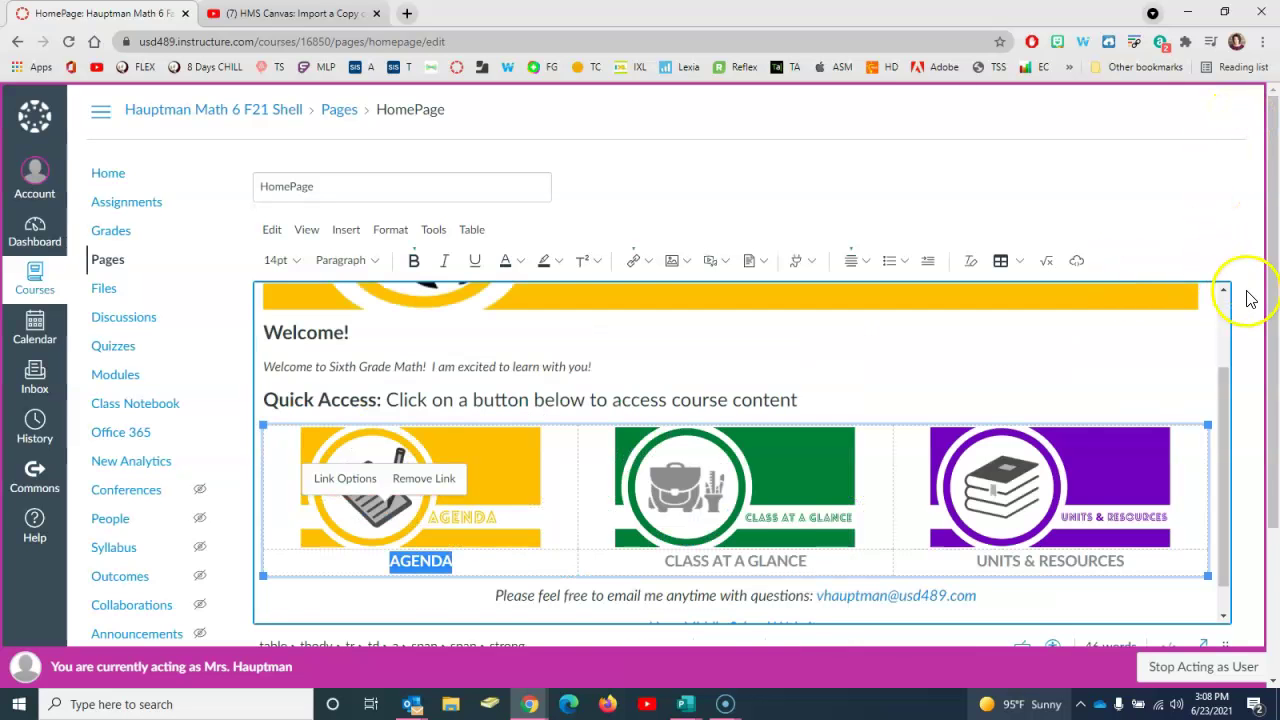
scroll(1246, 286, down, 1)
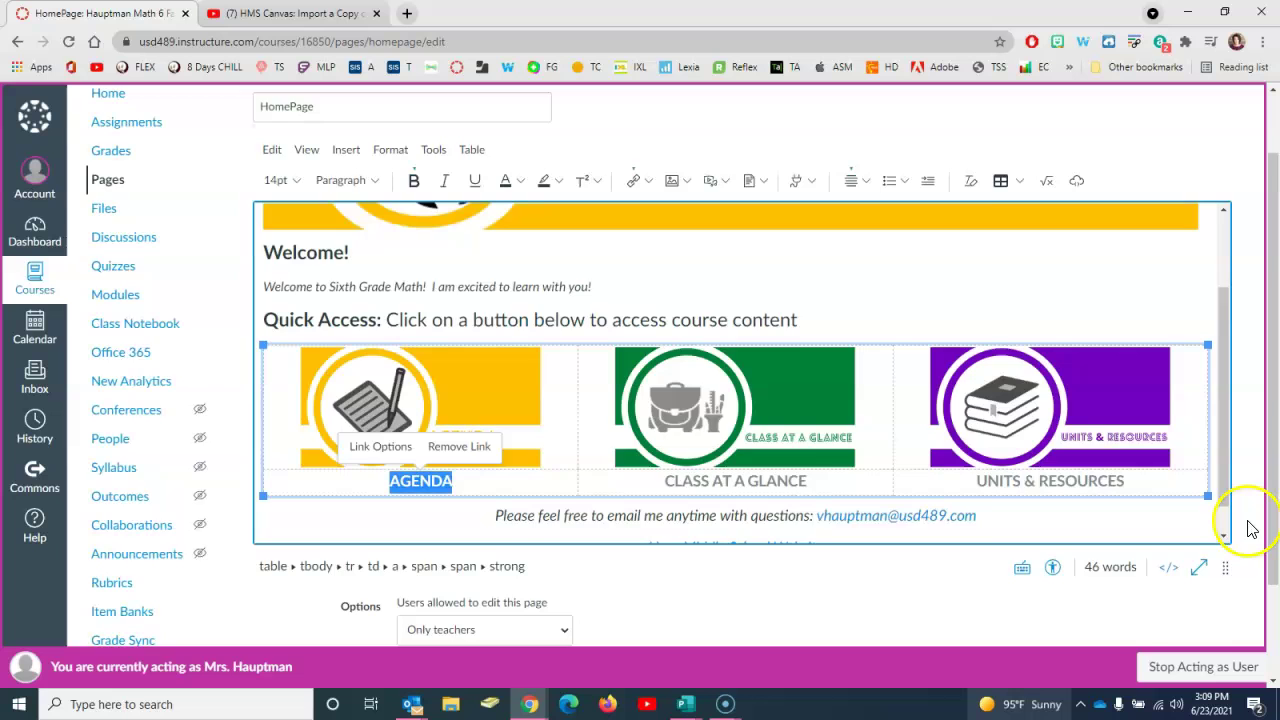
scroll(1250, 524, down, 2)
click(1211, 598)
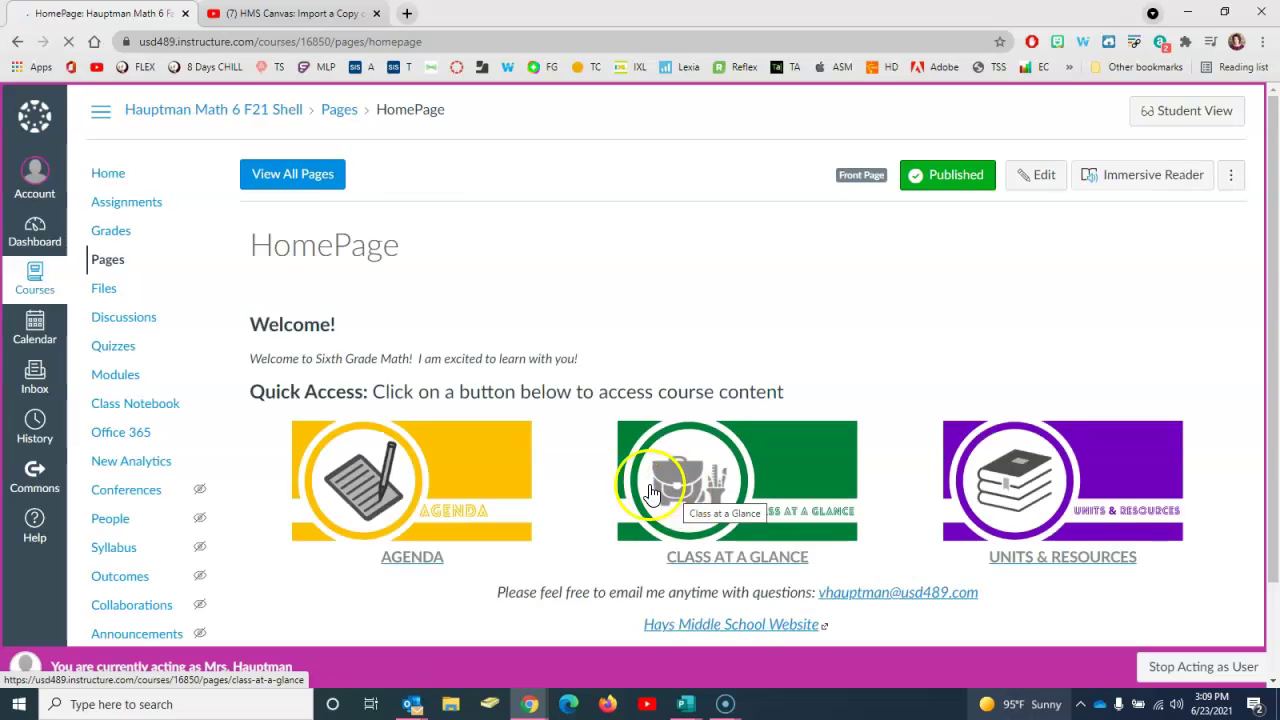
Step: Verify the saved AGENDA caption and image both link to Week 1: August 18-20
scroll(432, 527, down, 2)
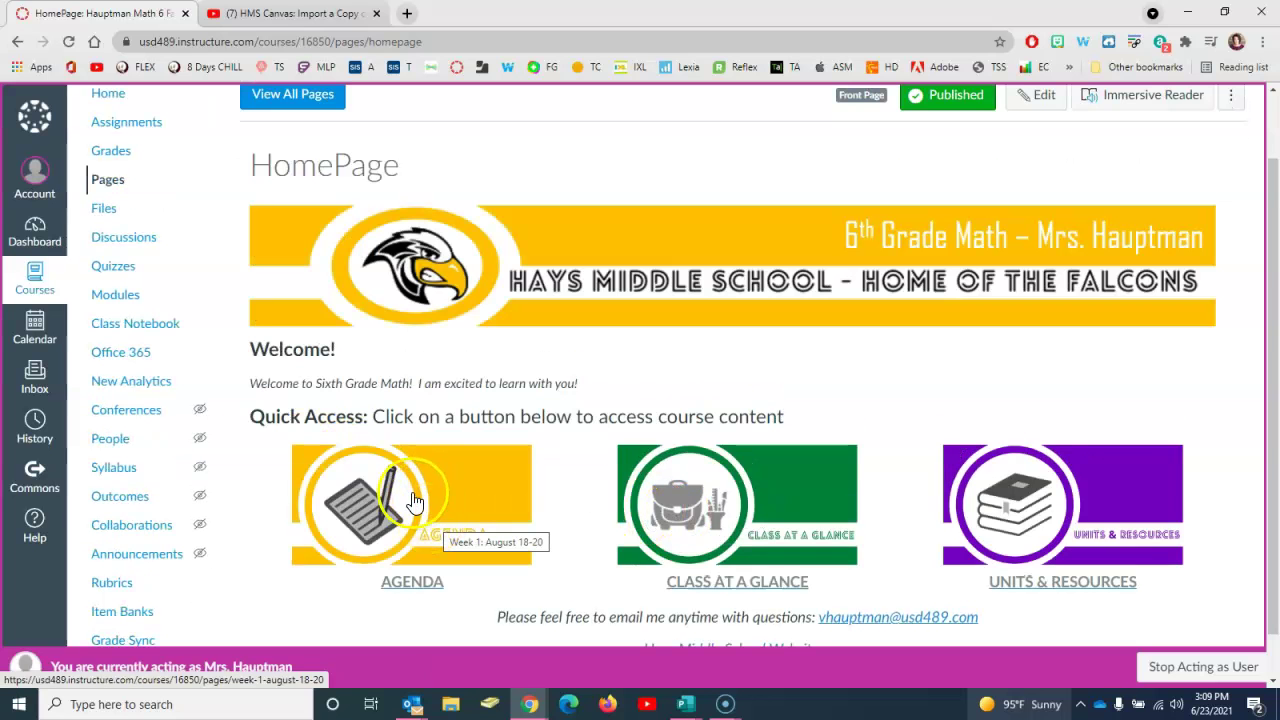
click(392, 590)
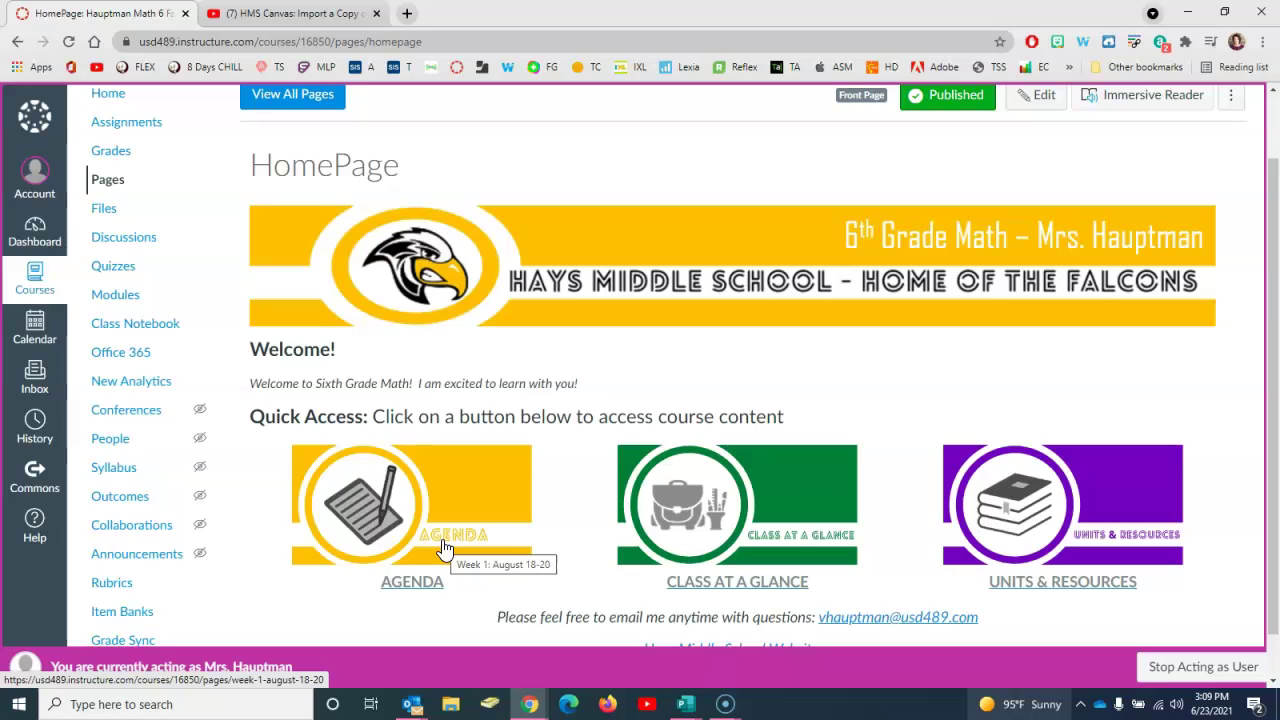
click(391, 540)
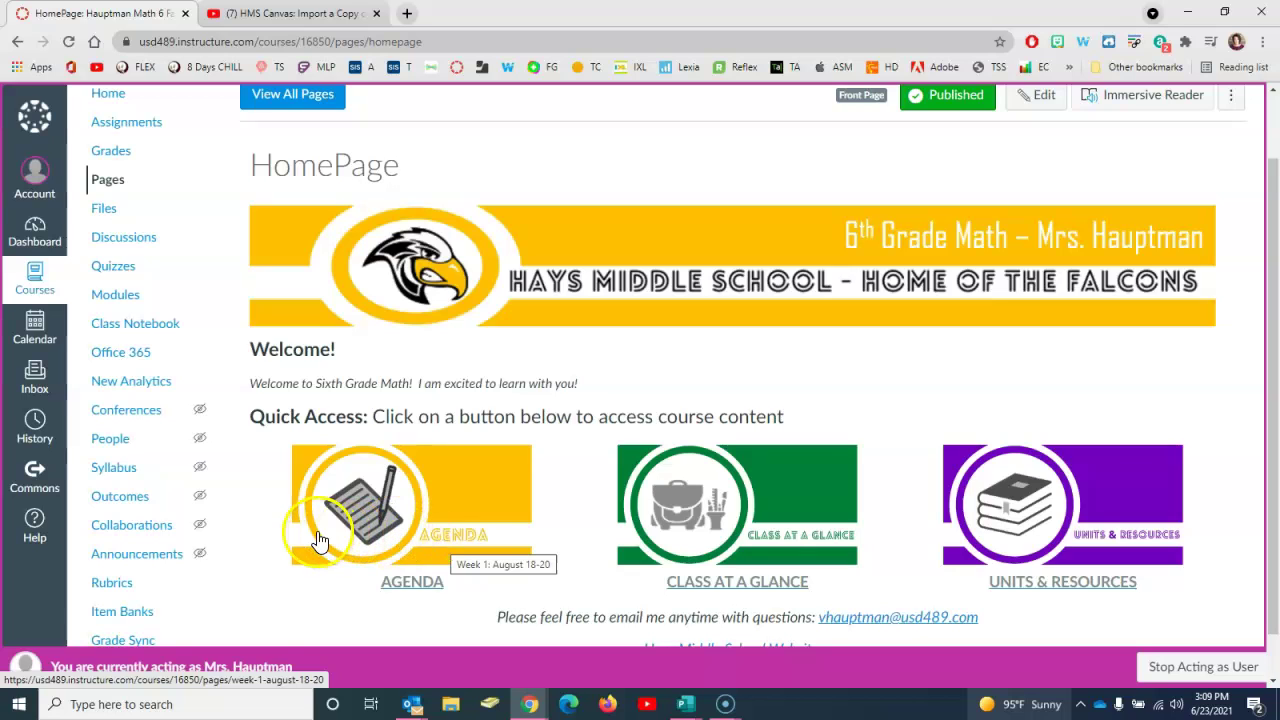